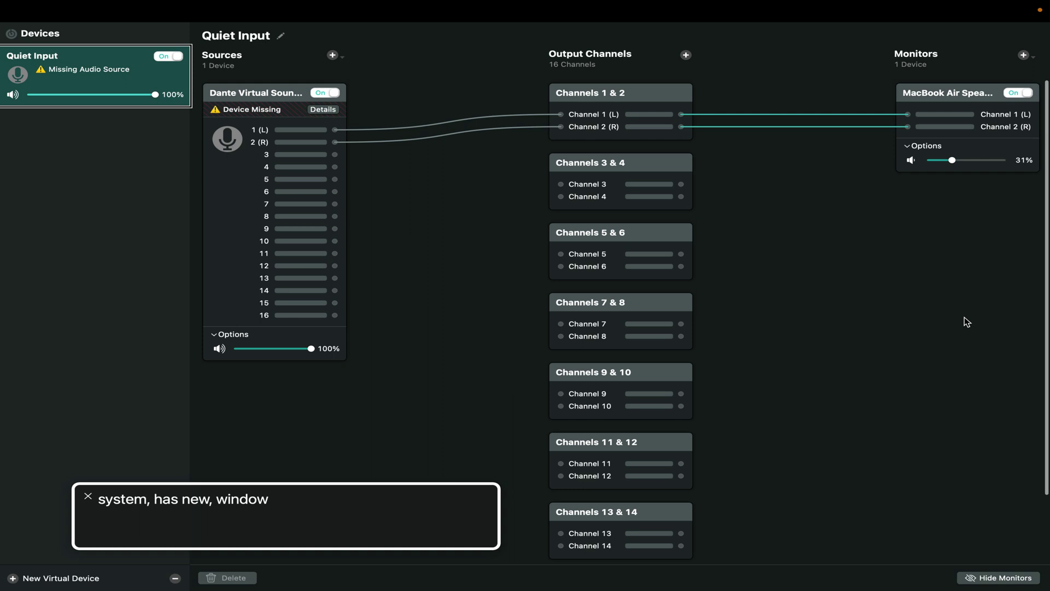
Step: Move VoiceOver focus to the New Virtual Device button
key(Tab)
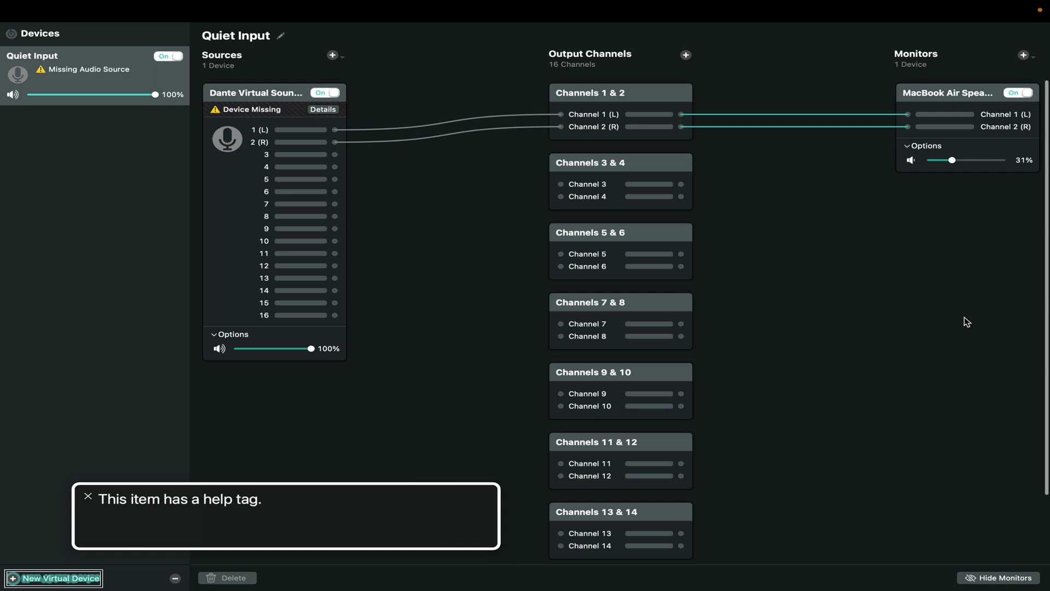
Step: Create the new virtual device and name it 'Host 1'
key(ctrl+alt+space)
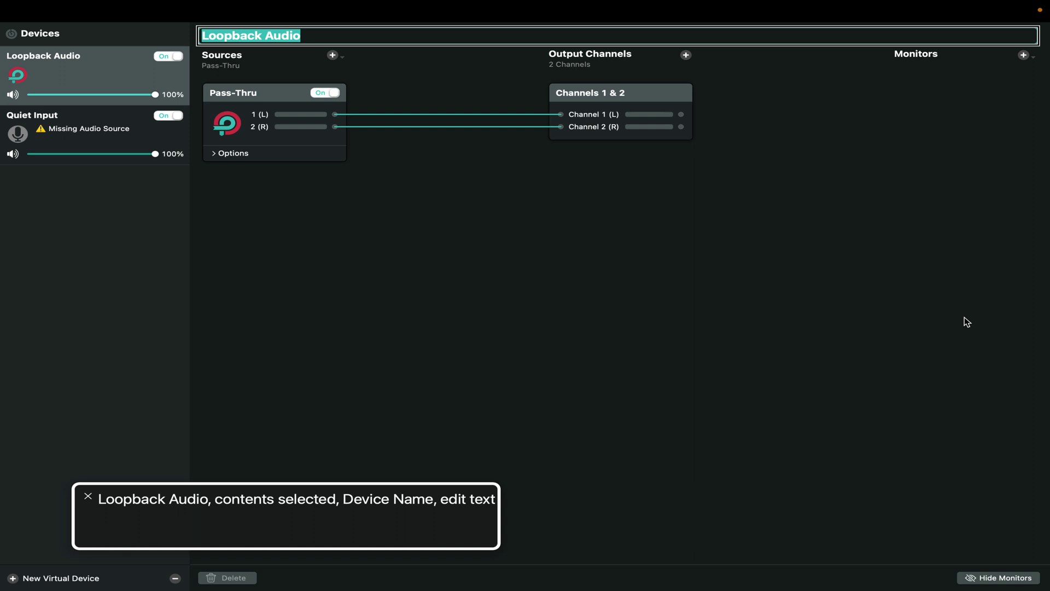
text(Host 1)
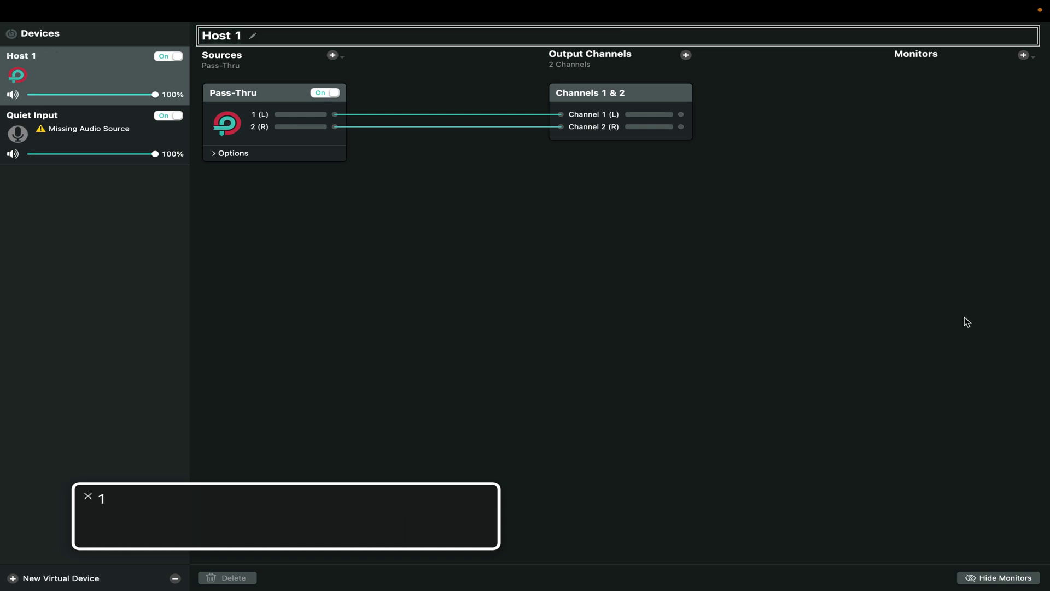
key(Tab)
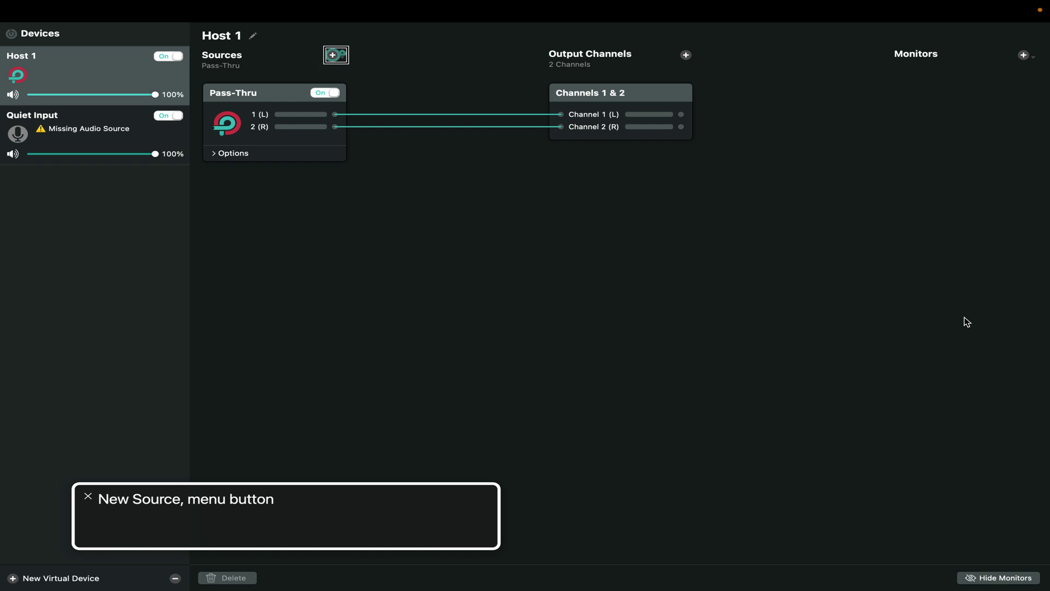
Step: Add Vocaster Two USB from the Audio Devices list as a source of Host 1
key(space)
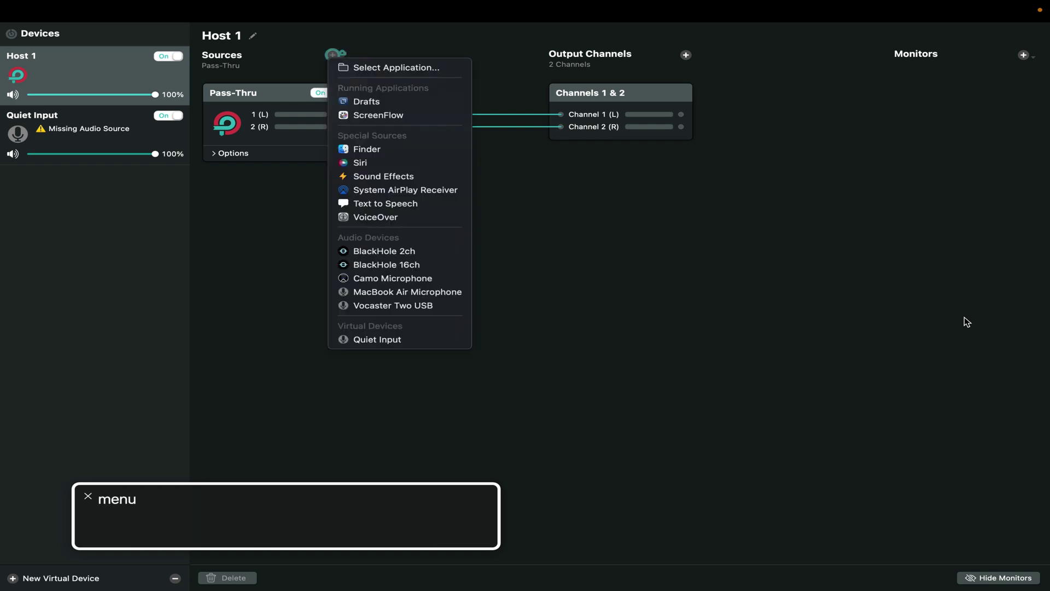
key(Up)
key(Up)
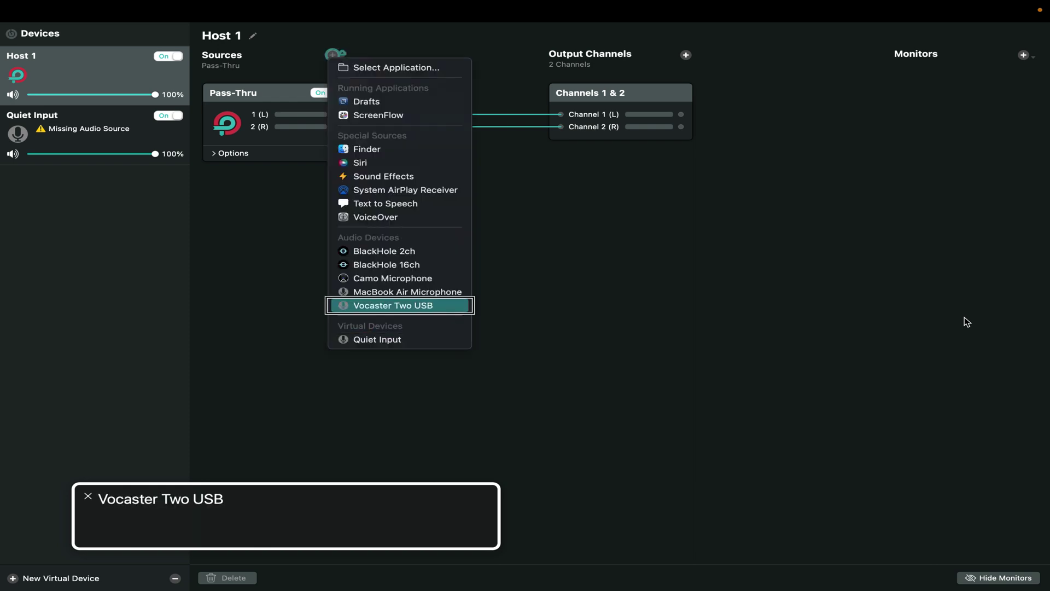
key(Return)
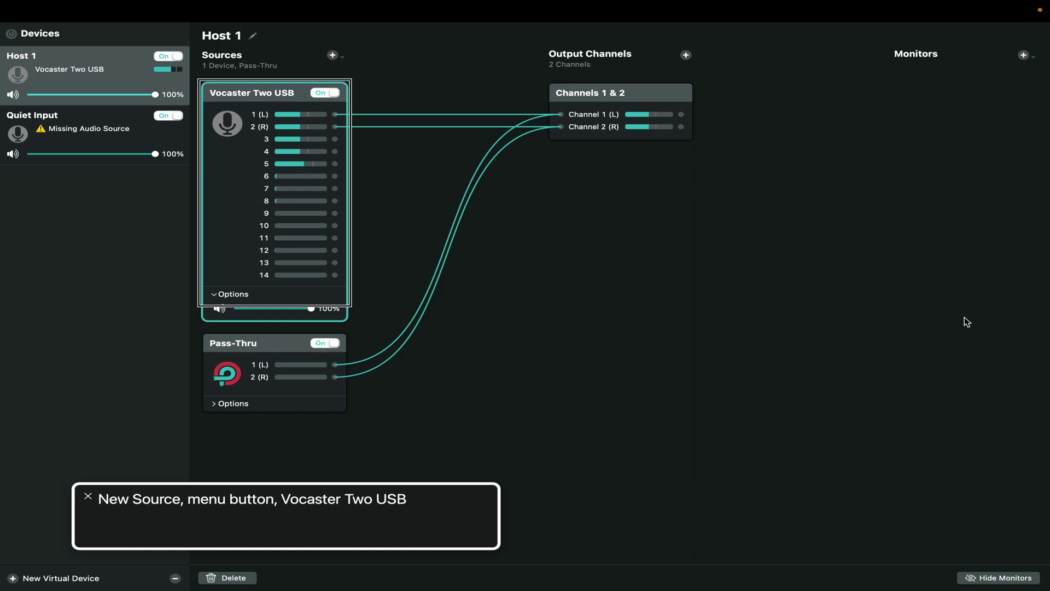
Step: Delete the Pass-Thru source and both Vocaster wires (2 R→Channel 2, 1 L→Channel 1)
key(Tab)
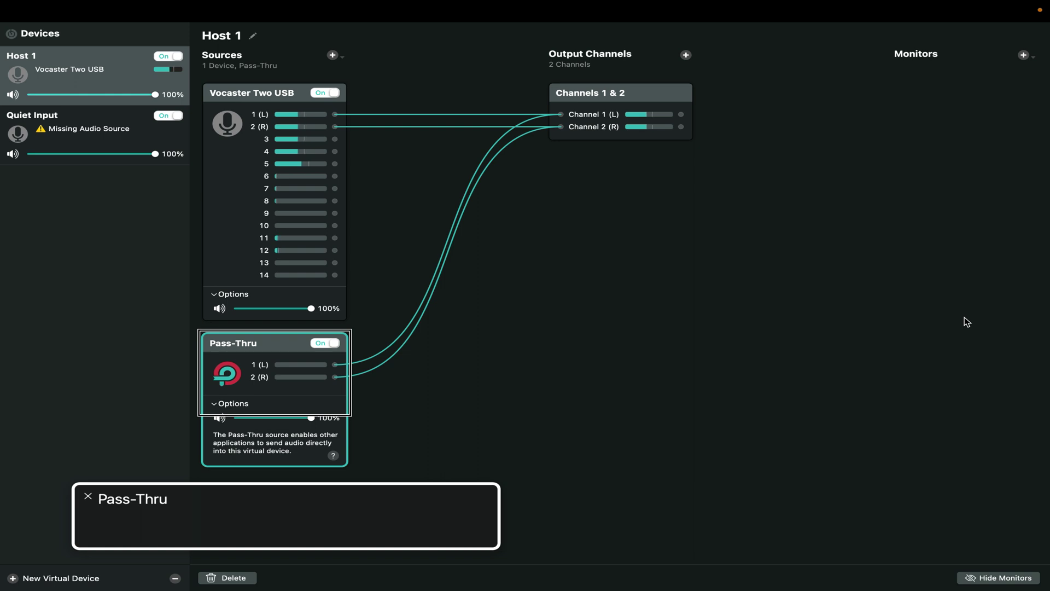
key(Delete)
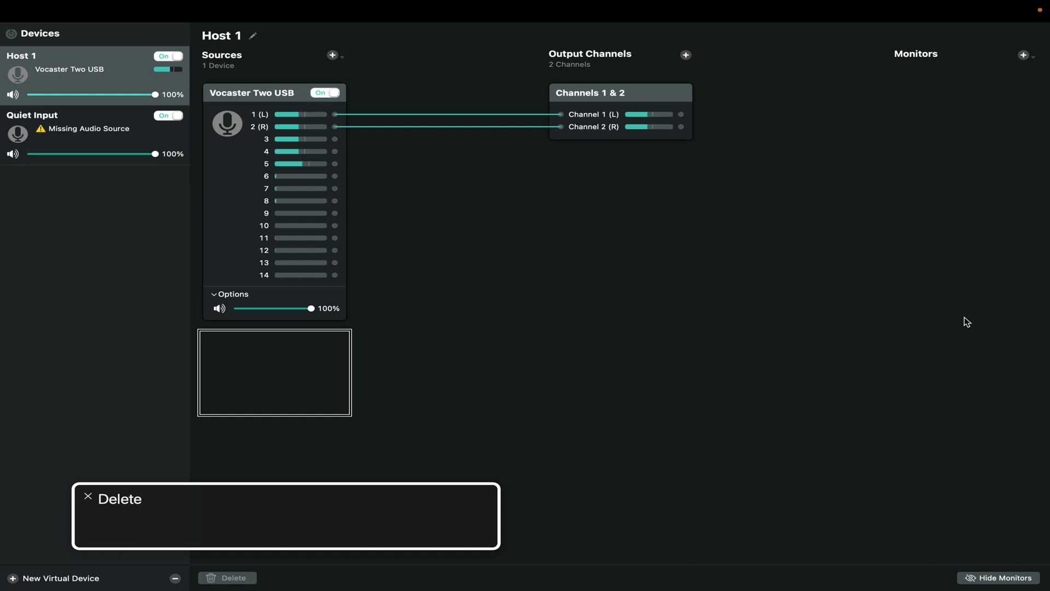
key(Tab)
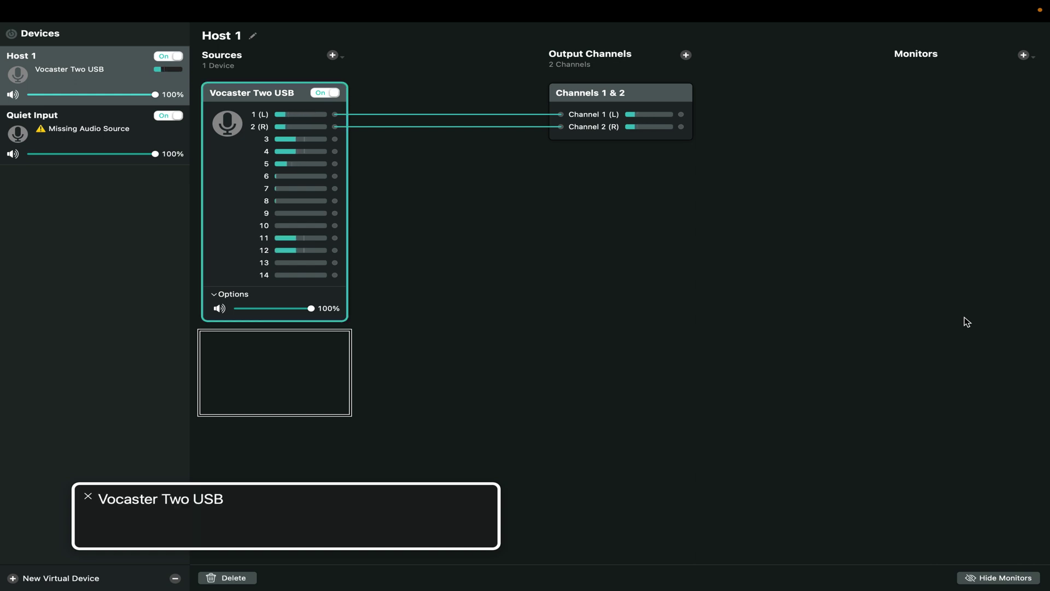
key(Tab)
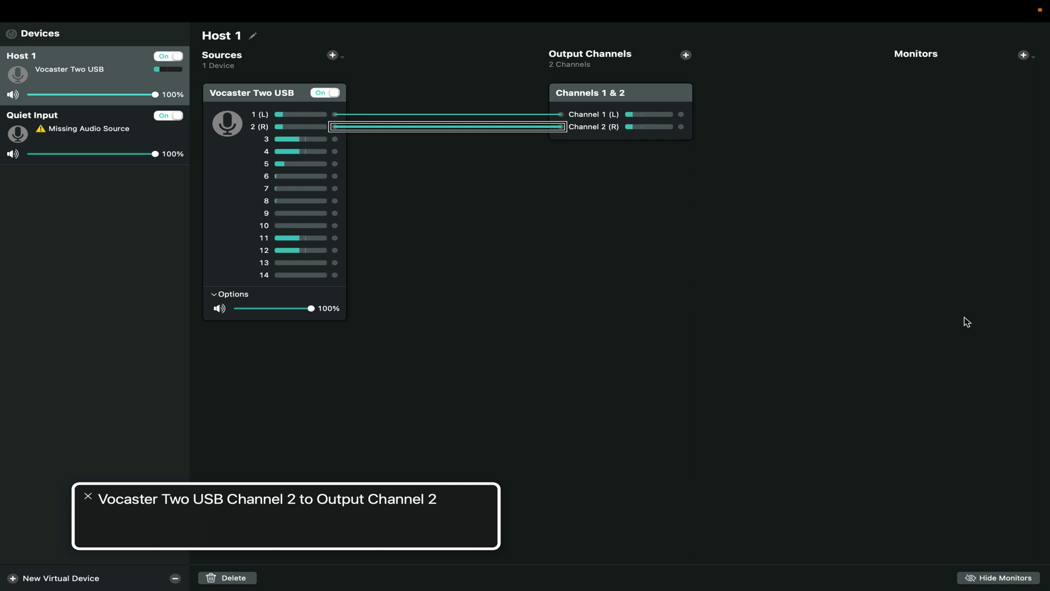
key(Delete)
key(Tab)
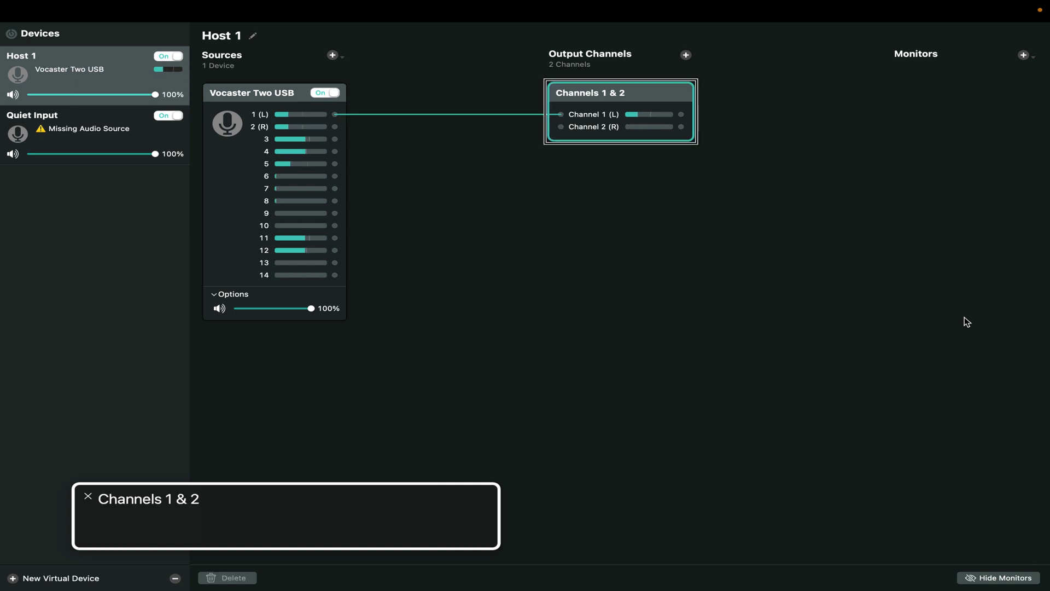
key(Tab)
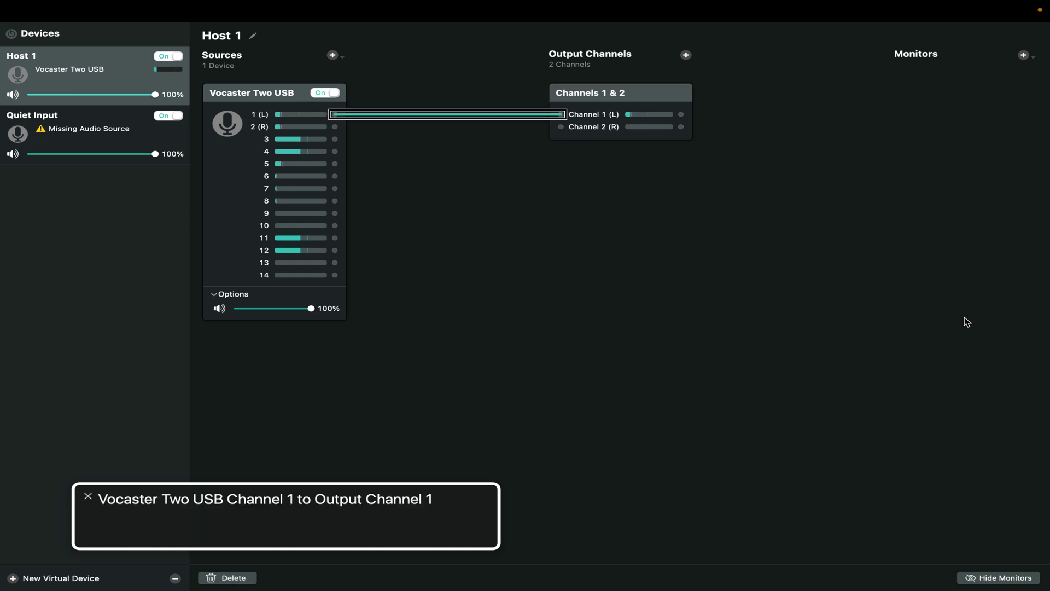
key(Delete)
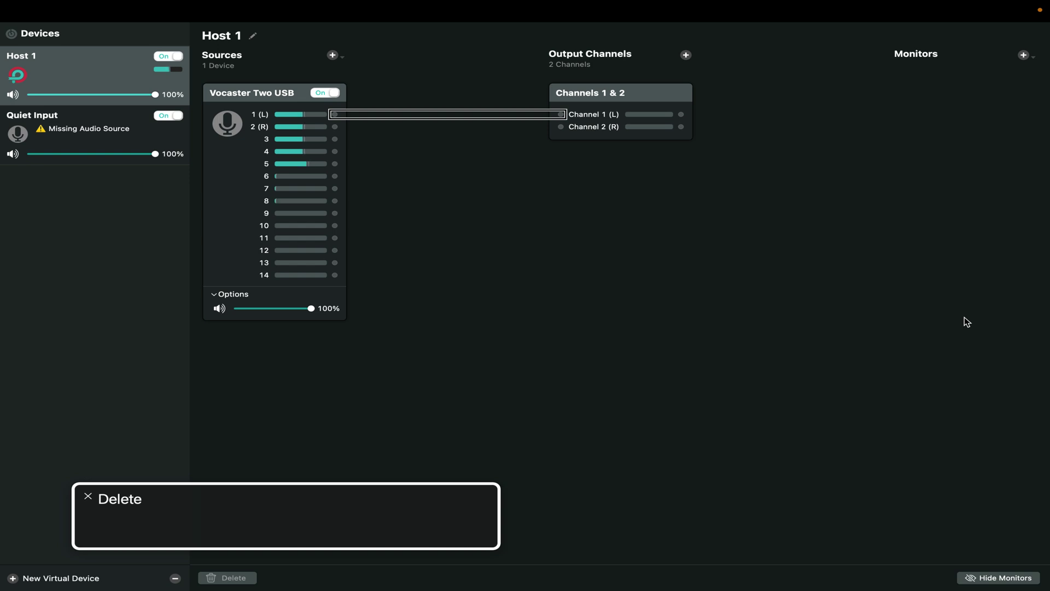
Step: Wire Vocaster Two USB source channel 5 to output Channel 1 (L)
key(shift+Tab)
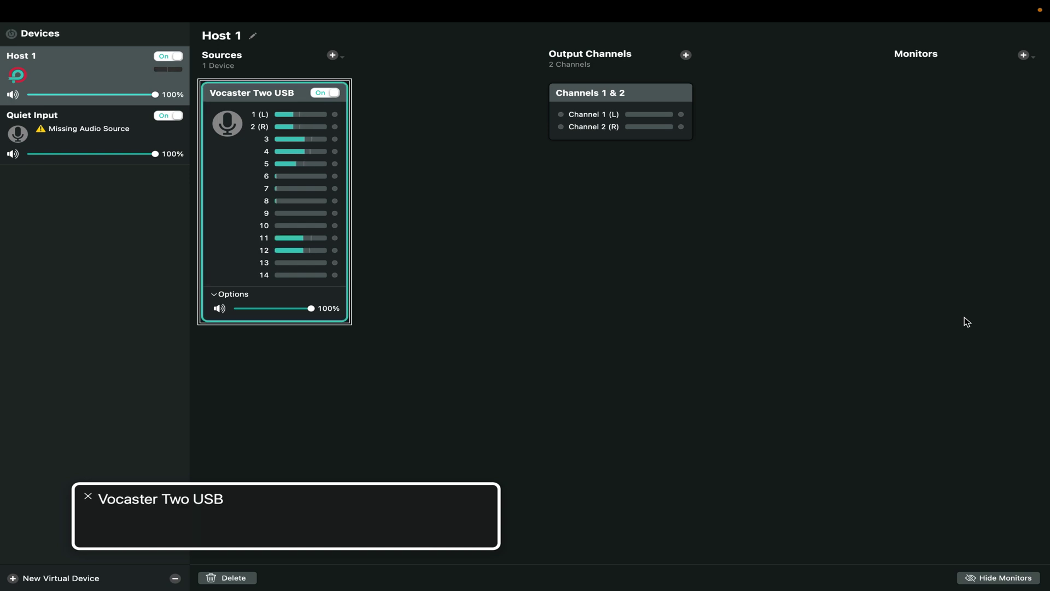
key(Tab)
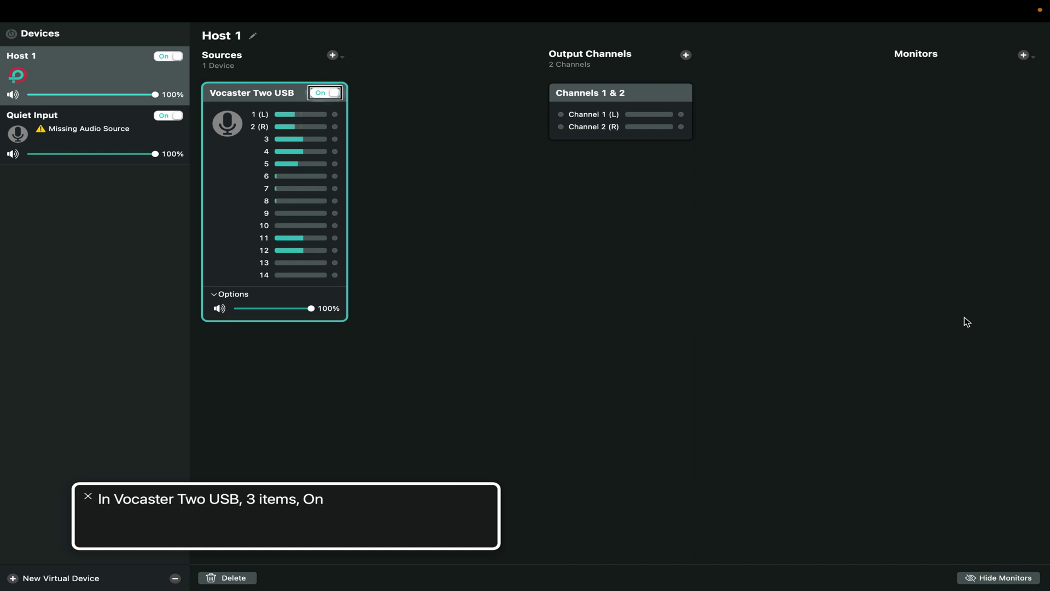
key(Tab)
key(Down)
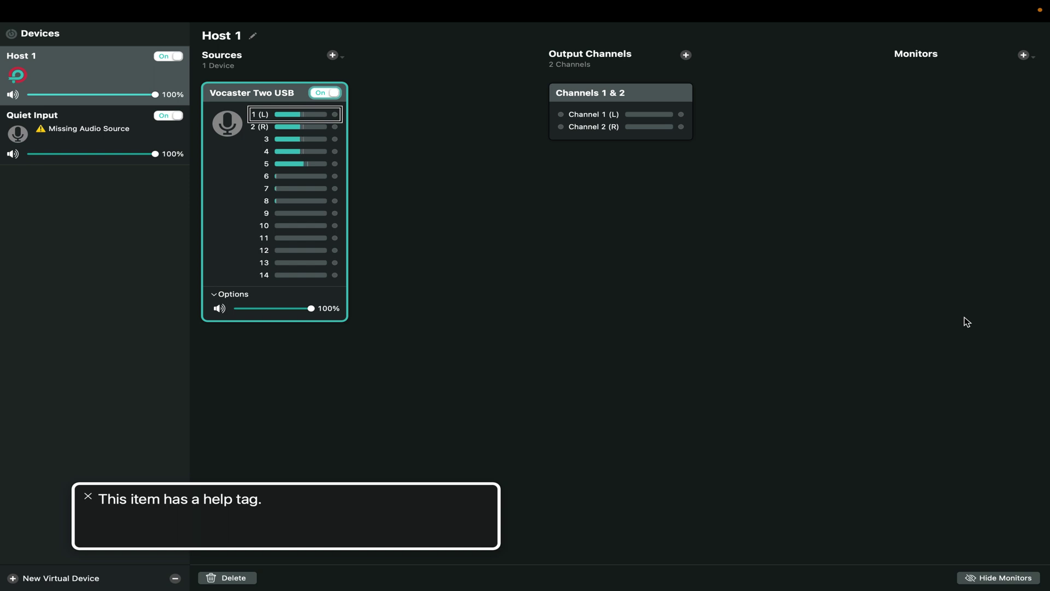
key(ctrl+alt+Right)
key(ctrl+alt+Right)
key(ctrl+alt+Right)
key(ctrl+alt+Right)
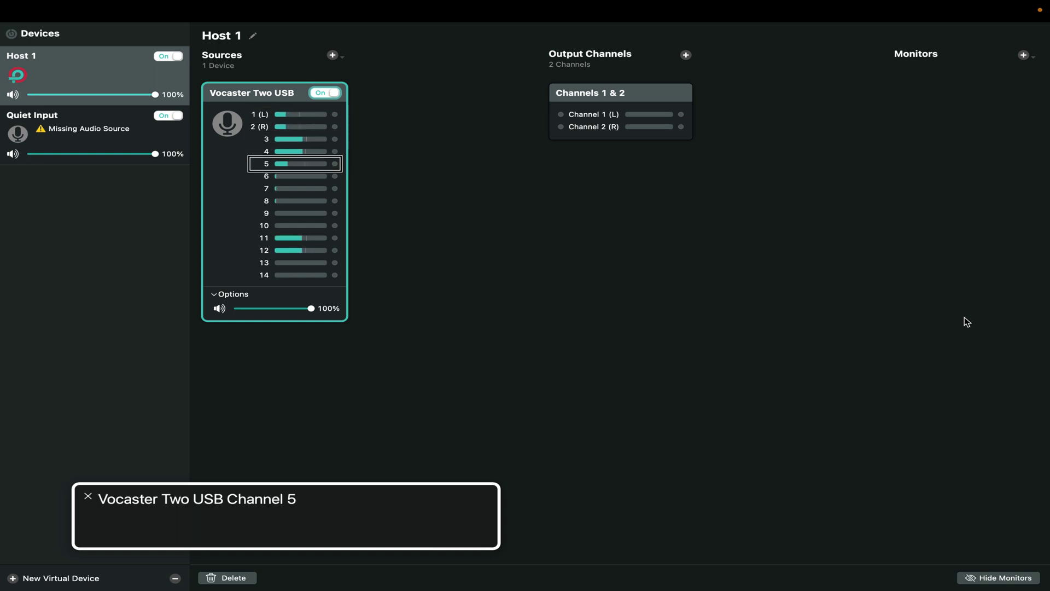
key(ctrl+alt+space)
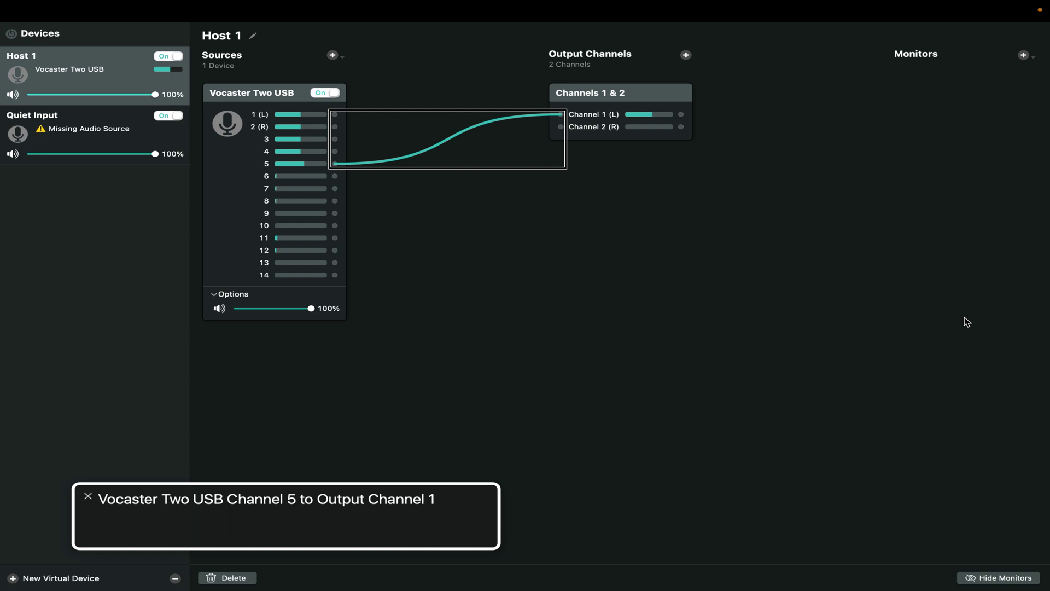
Step: Wire source channel 5 to output Channel 2 (R) as well
key(ctrl+alt+shift+Up)
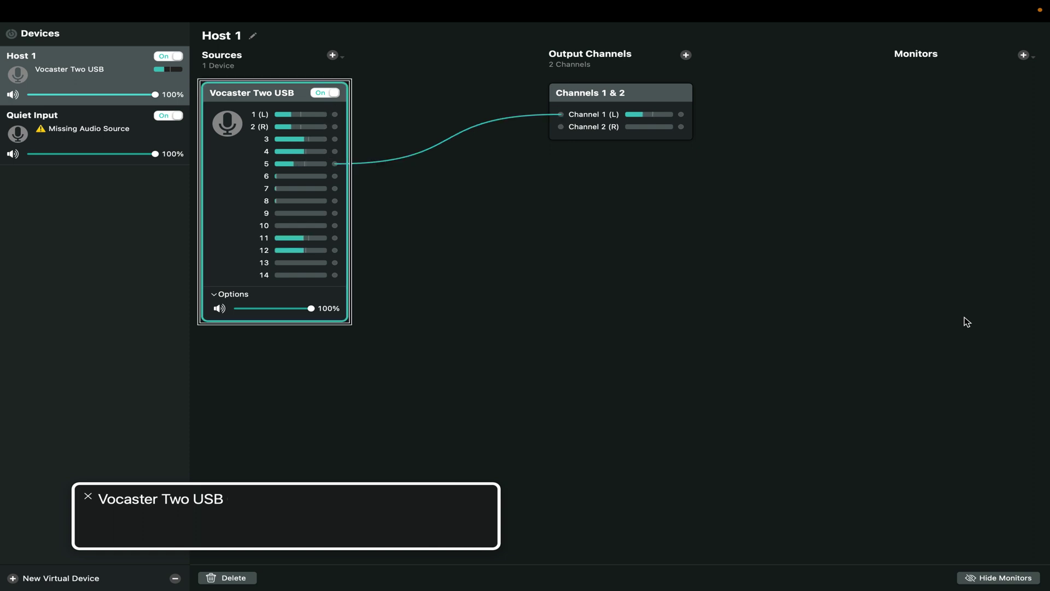
key(ctrl+alt+shift+Down)
key(ctrl+alt+shift+Down)
key(ctrl+alt+Right)
key(ctrl+alt+Right)
key(ctrl+alt+Right)
key(ctrl+alt+Right)
key(ctrl+alt+Right)
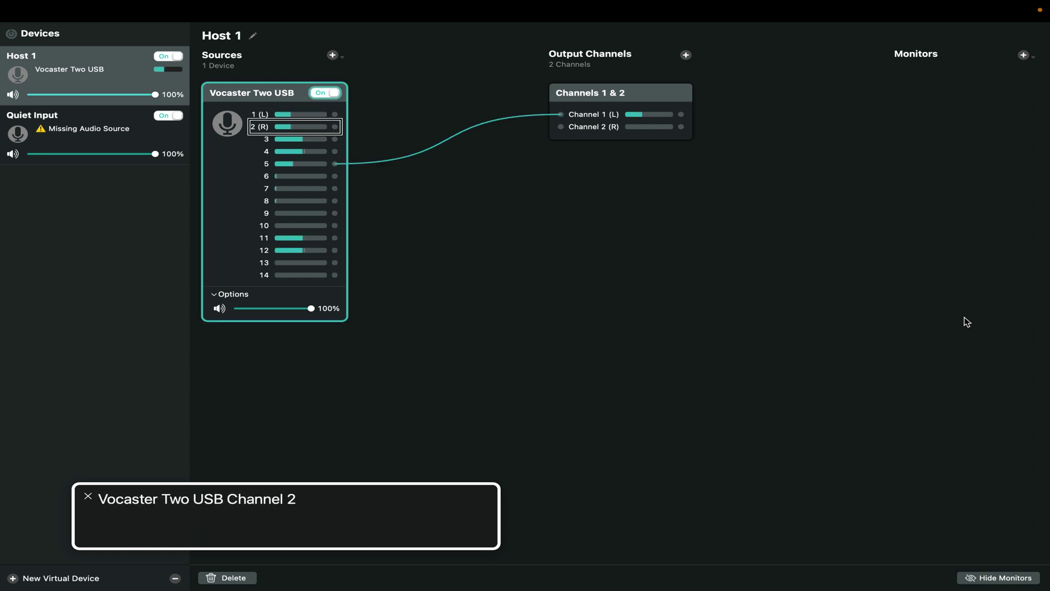
key(ctrl+alt+Left)
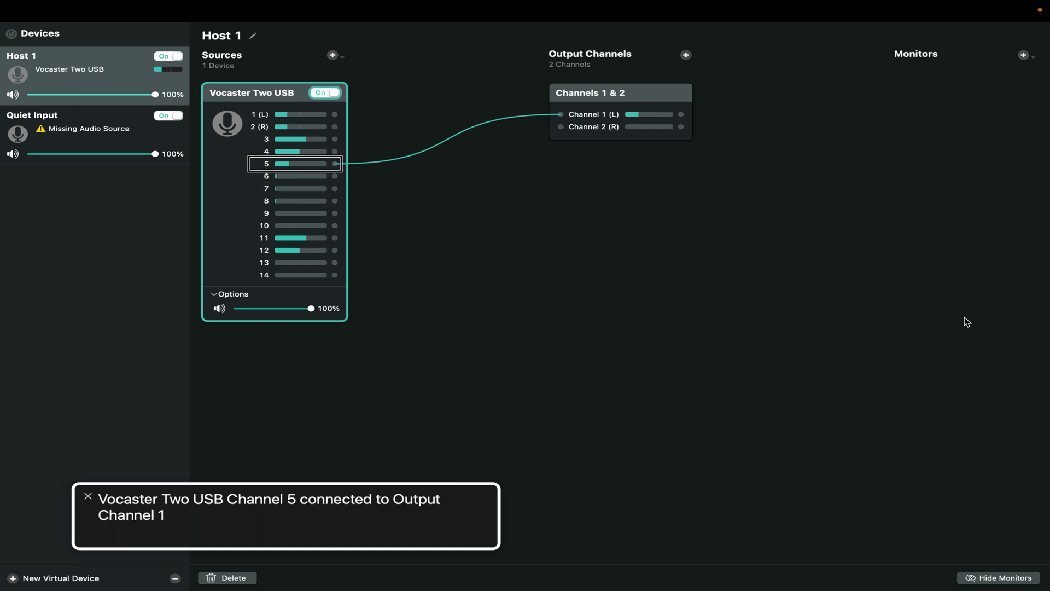
key(ctrl+alt+shift+Down)
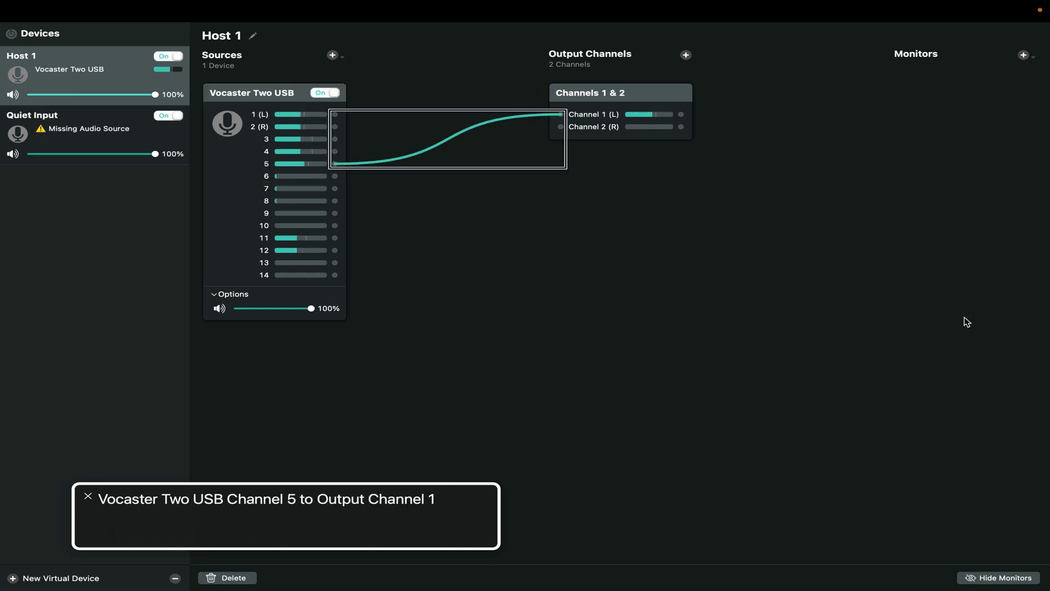
key(ctrl+alt+Right)
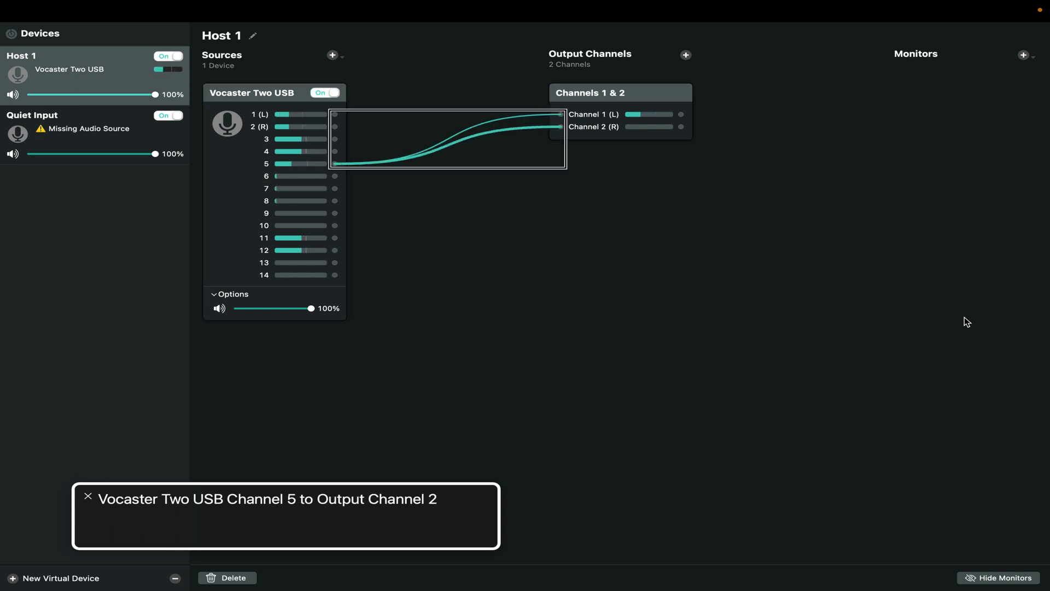